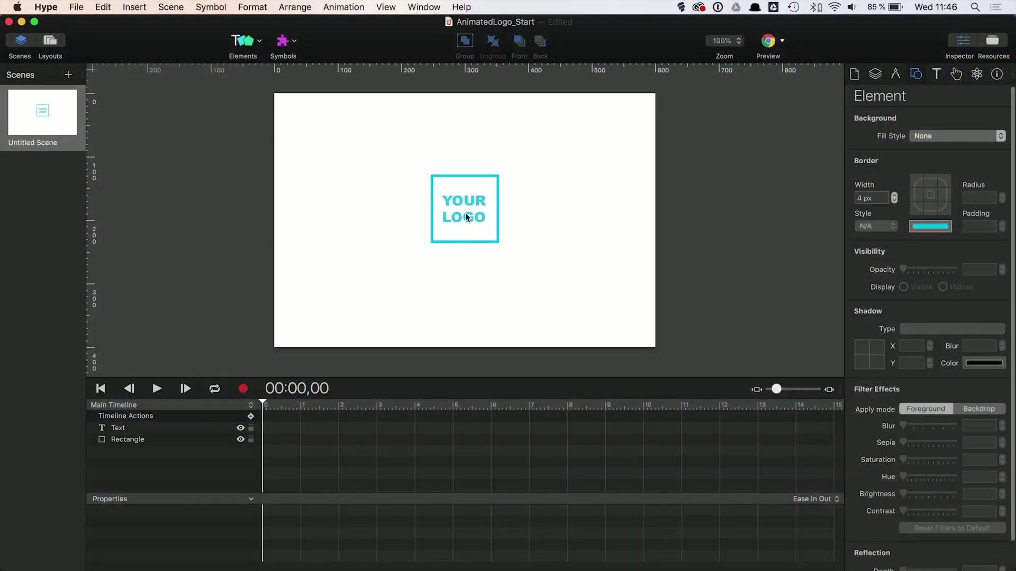
# Step: Convert the cyan square frame around YOUR LOGO into an editable vector shape
pyautogui.click(466, 214)
pyautogui.click(472, 243)
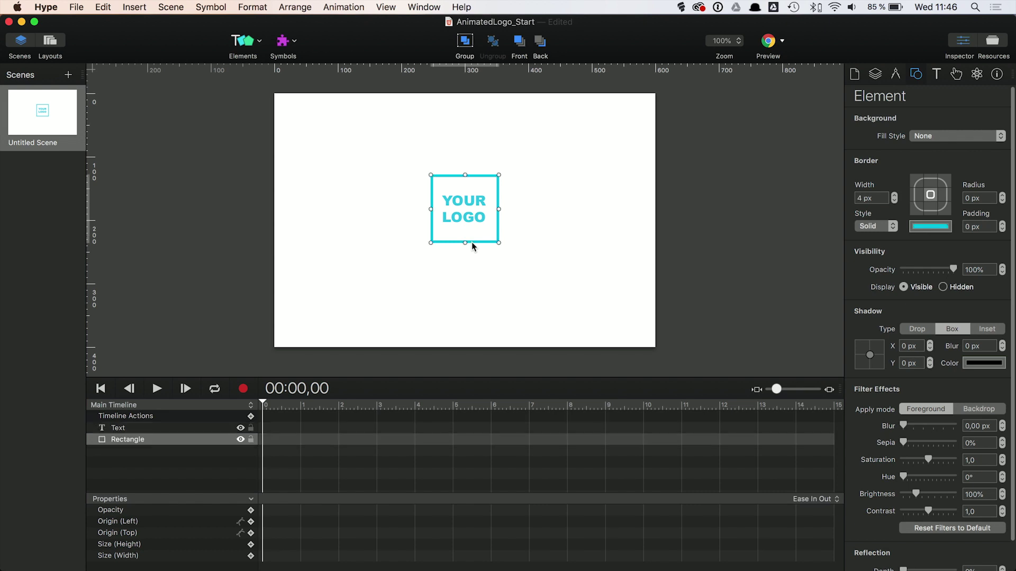
pyautogui.rightClick(499, 228)
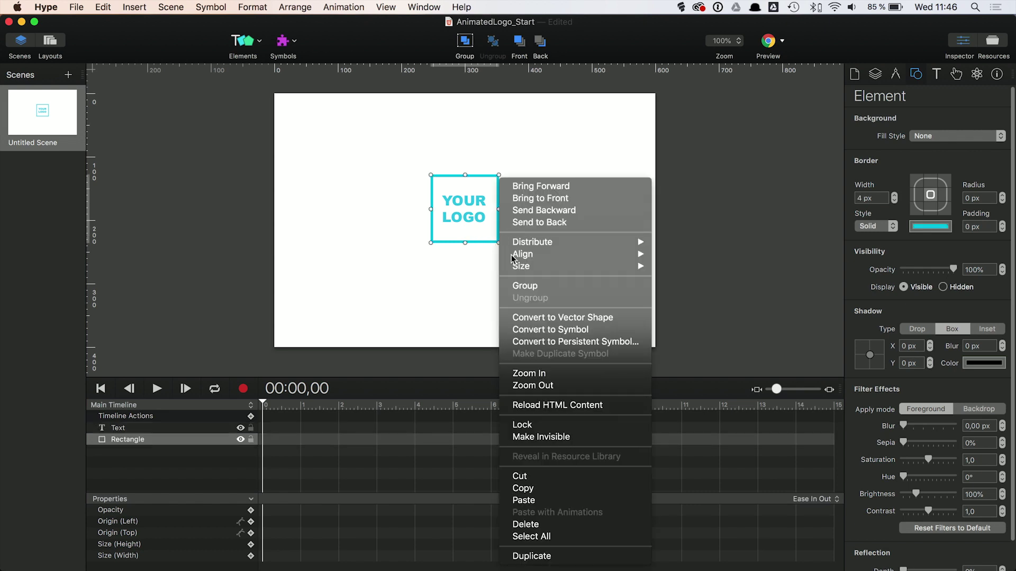
pyautogui.click(538, 320)
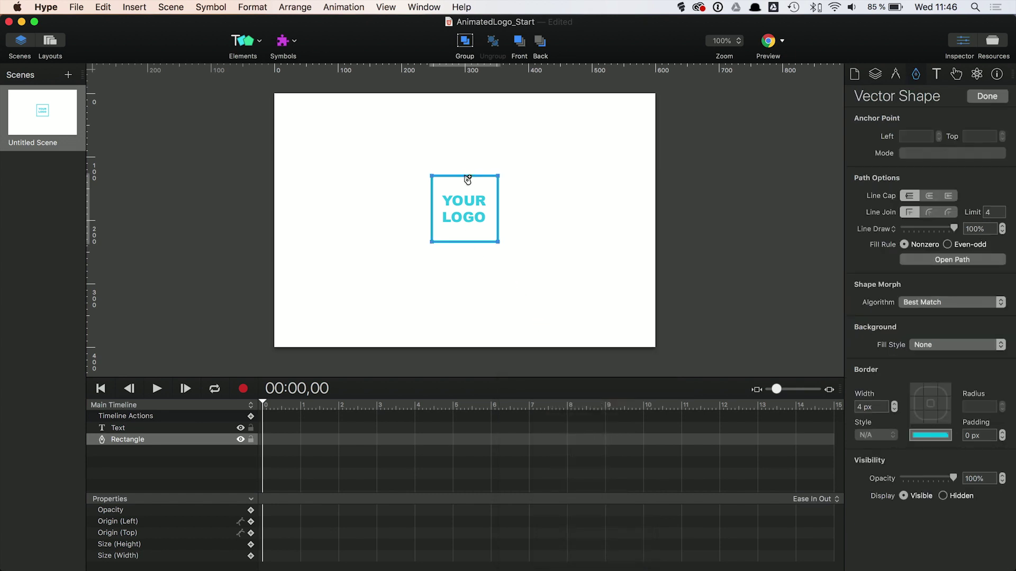
# Step: Bow the top edge up, pull the bottom into a point, and taper the corners into a shield
pyautogui.moveTo(467, 176); pyautogui.dragTo(466, 170)
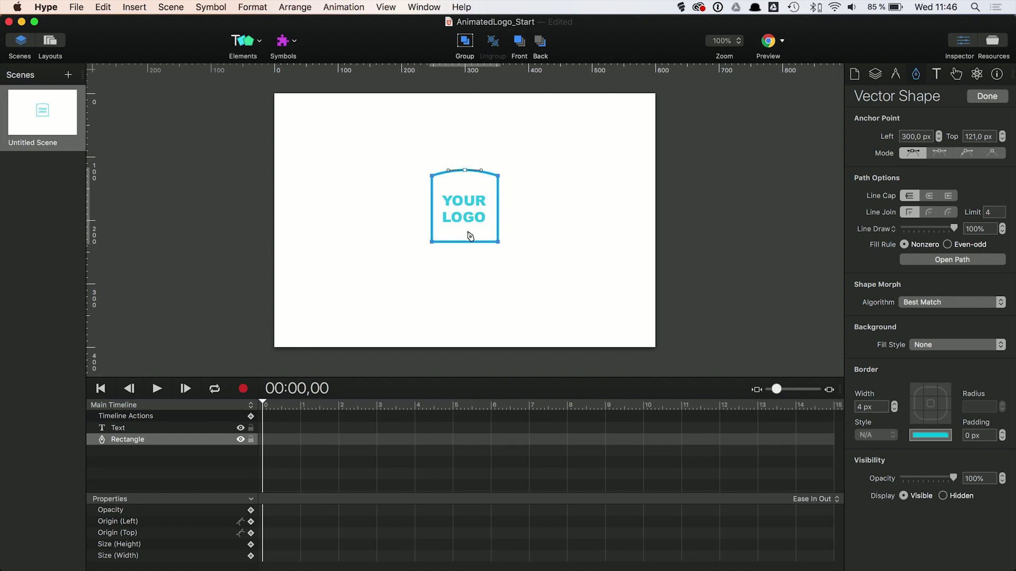
pyautogui.moveTo(466, 243); pyautogui.dragTo(444, 245)
pyautogui.click(432, 242)
pyautogui.click(515, 256)
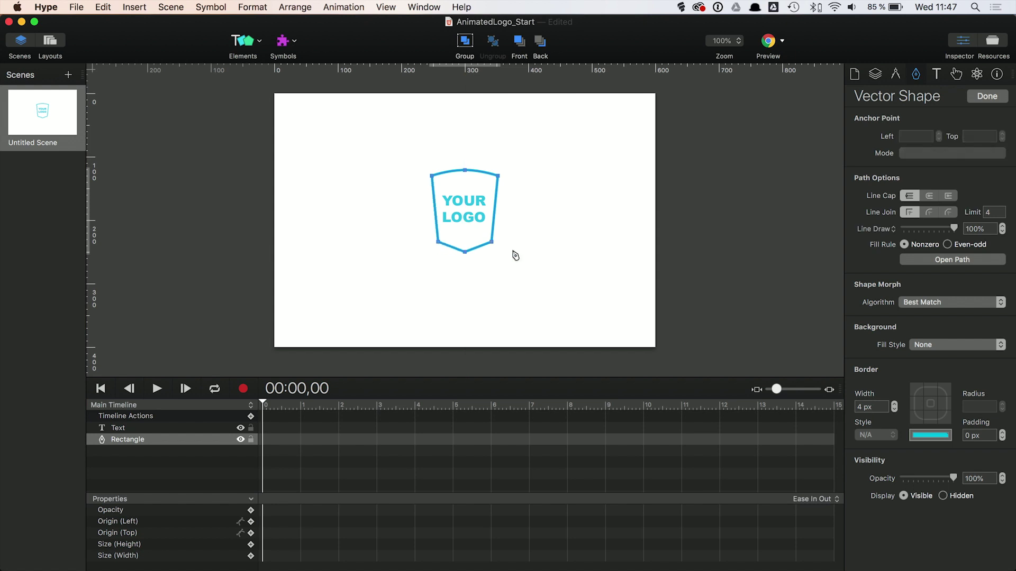
pyautogui.click(516, 255)
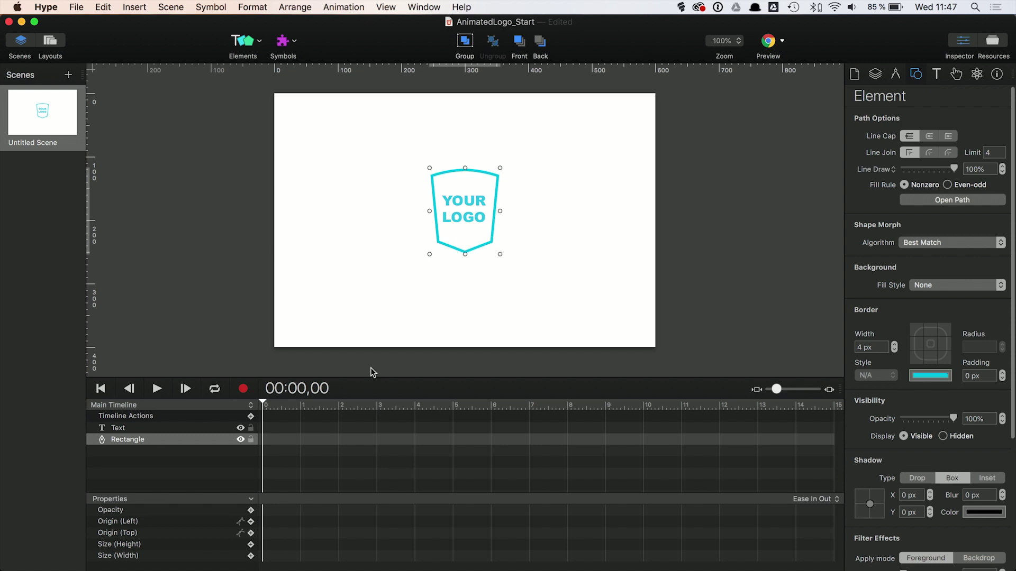
# Step: Record a Line Draw animation from 0% to 100% at 1,20, then shift it to start at 2,14
pyautogui.click(241, 390)
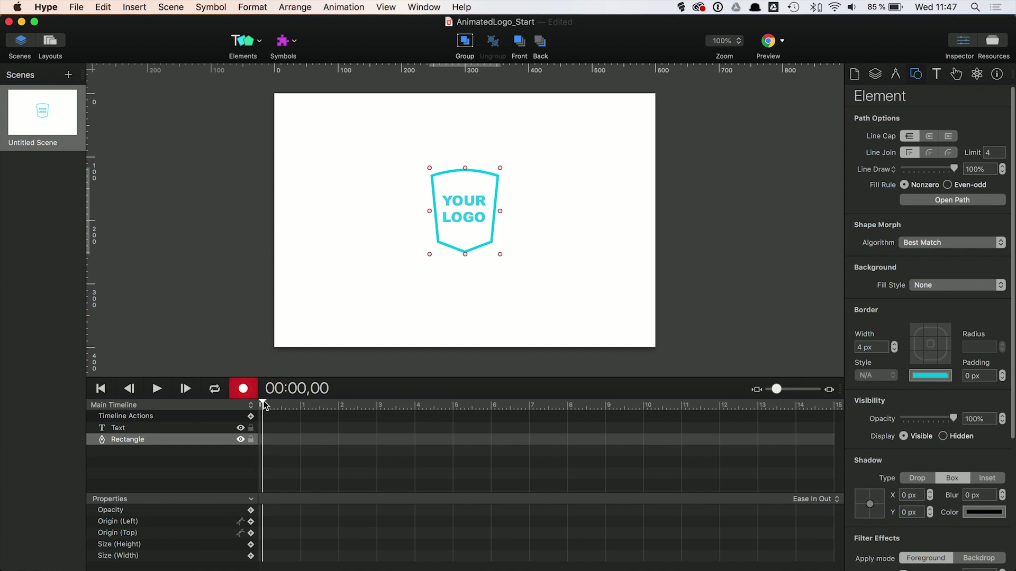
pyautogui.moveTo(957, 167); pyautogui.dragTo(903, 168)
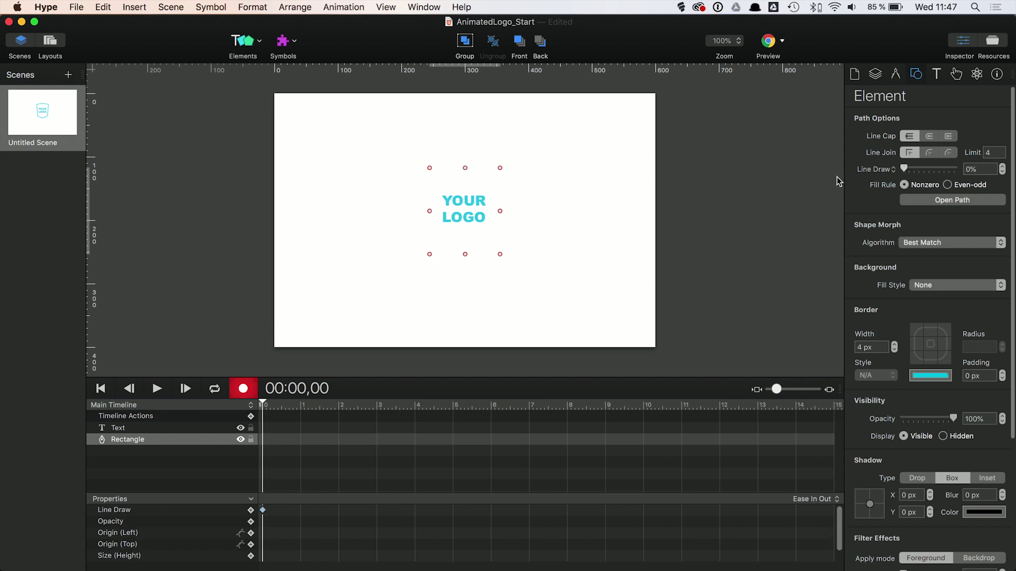
pyautogui.moveTo(264, 406); pyautogui.dragTo(326, 405)
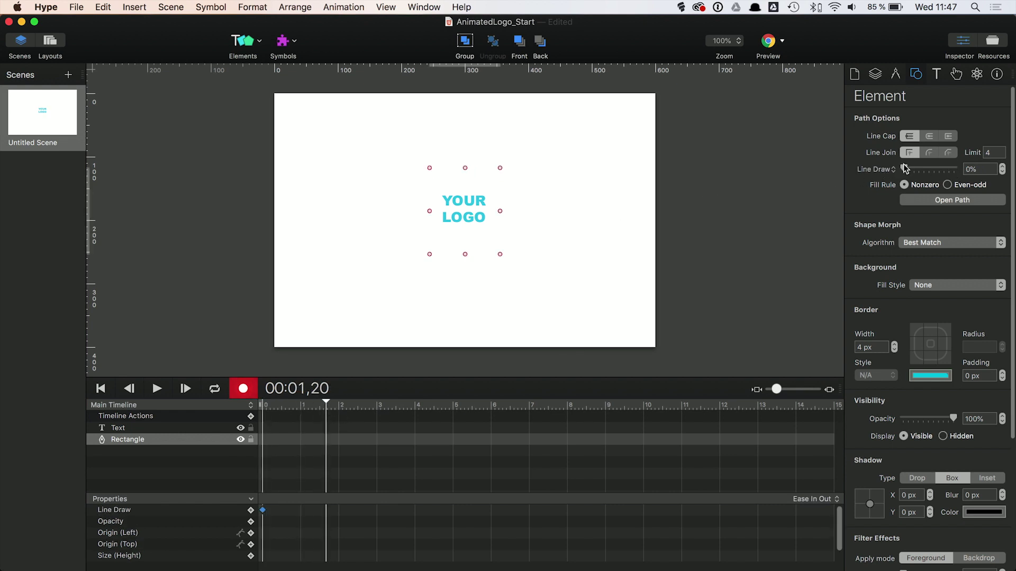
pyautogui.moveTo(905, 170)
pyautogui.mouseDown()
pyautogui.moveTo(974, 169)
pyautogui.moveTo(971, 178)
pyautogui.mouseUp()
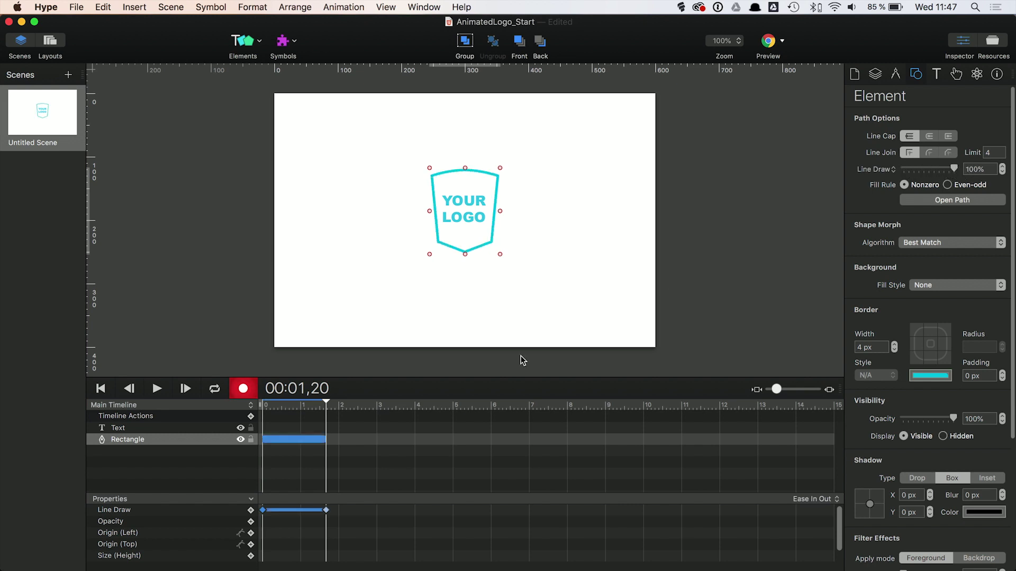
pyautogui.click(243, 388)
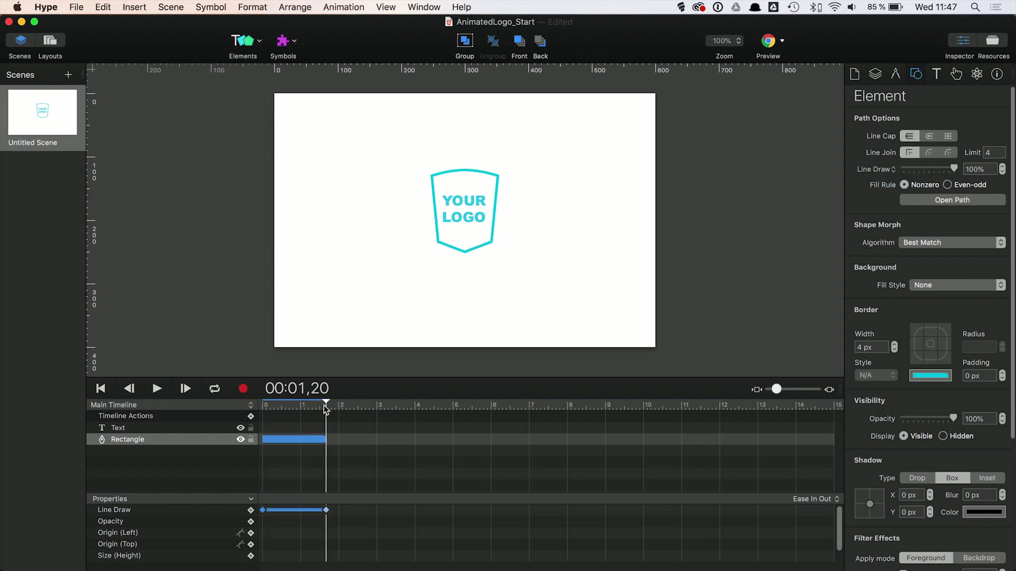
pyautogui.moveTo(326, 405)
pyautogui.mouseDown()
pyautogui.moveTo(259, 407)
pyautogui.moveTo(331, 407)
pyautogui.mouseUp()
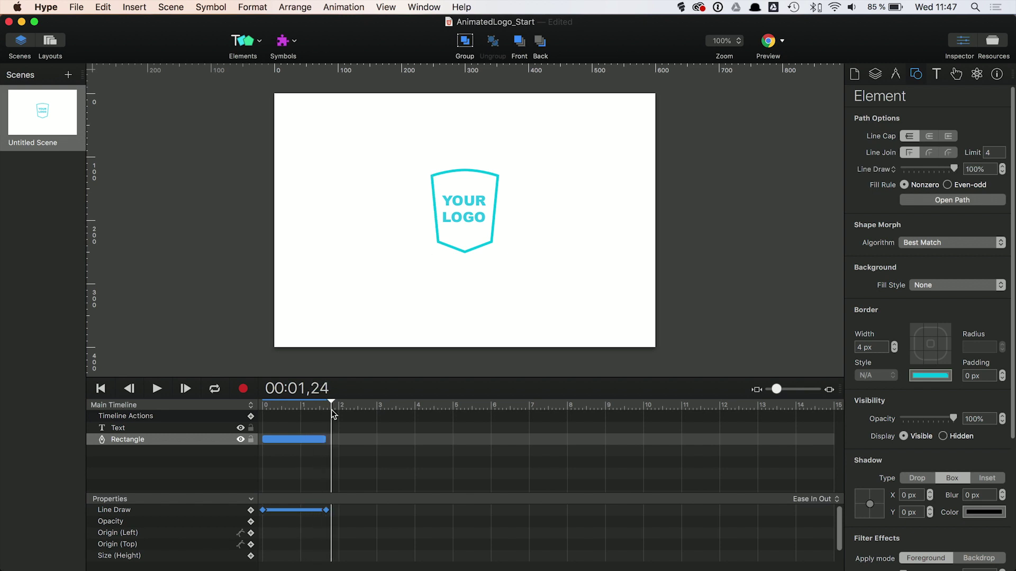
pyautogui.moveTo(296, 440); pyautogui.dragTo(388, 440)
# Step: Draw a new freeform spiral path looping around the logo, ending at the shield's top-left corner
pyautogui.click(353, 281)
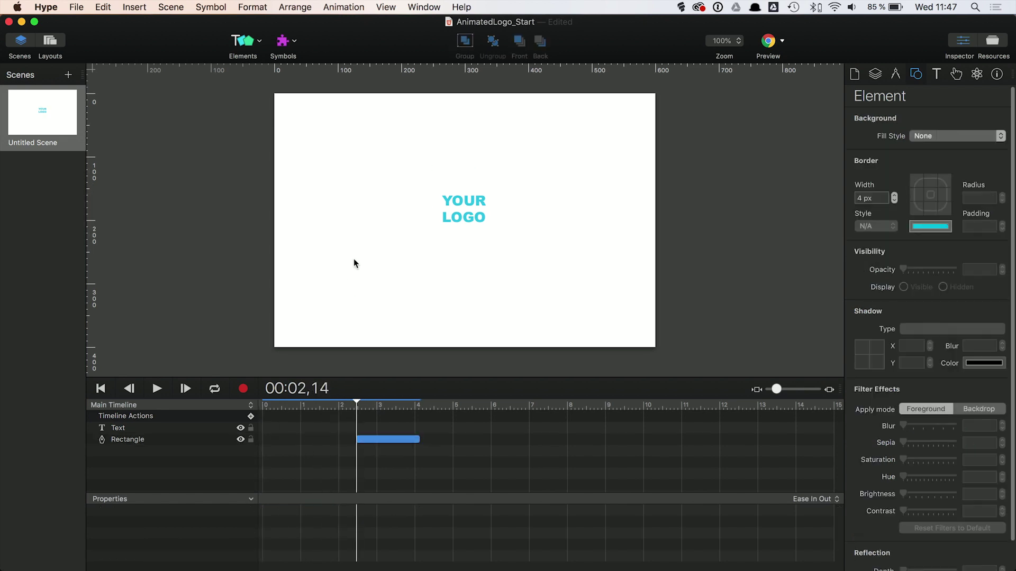
pyautogui.click(247, 45)
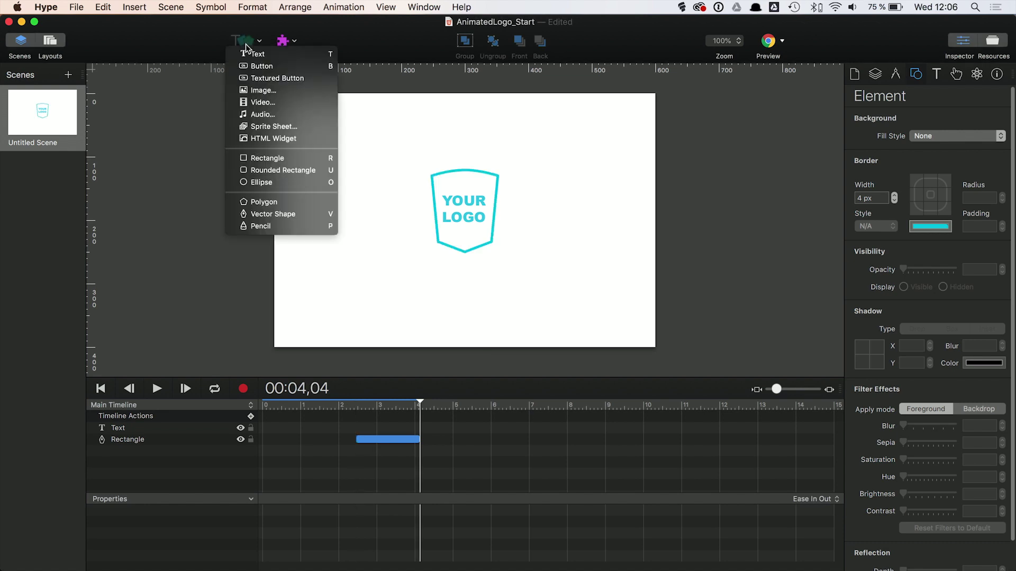
pyautogui.click(260, 214)
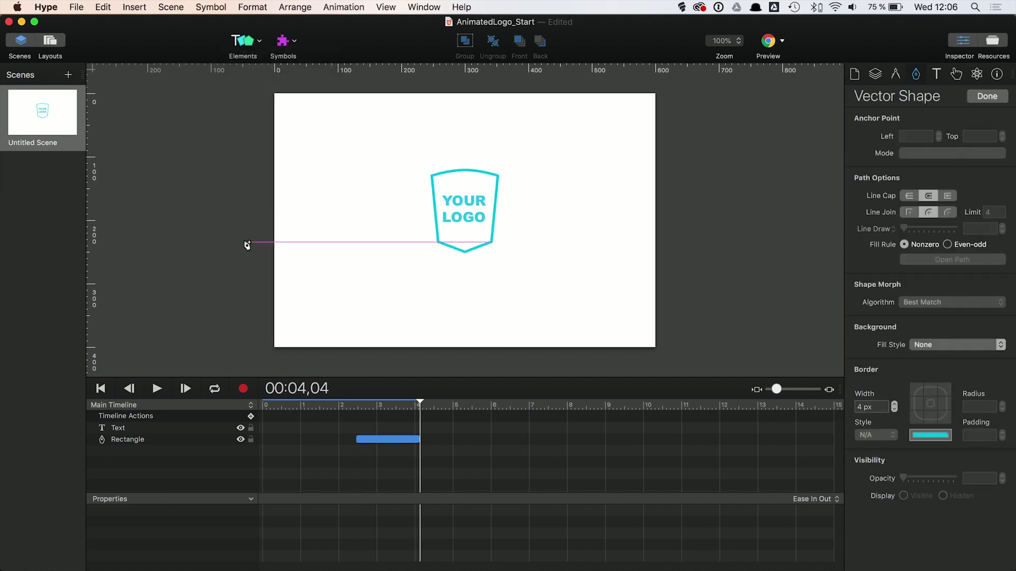
pyautogui.click(244, 239)
pyautogui.click(466, 303)
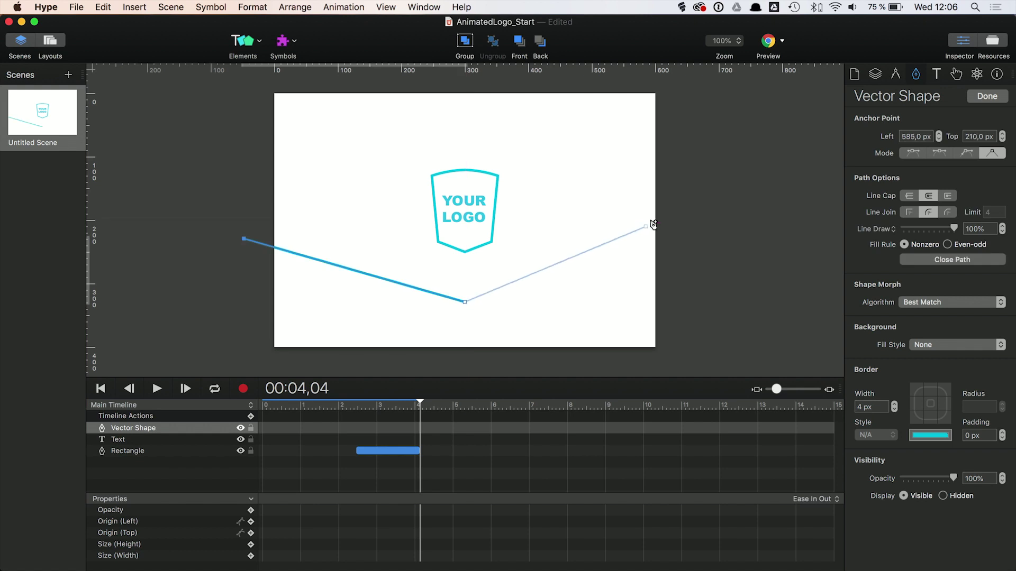
pyautogui.moveTo(612, 209); pyautogui.dragTo(589, 173)
pyautogui.moveTo(464, 117); pyautogui.dragTo(442, 153)
pyautogui.click(326, 188)
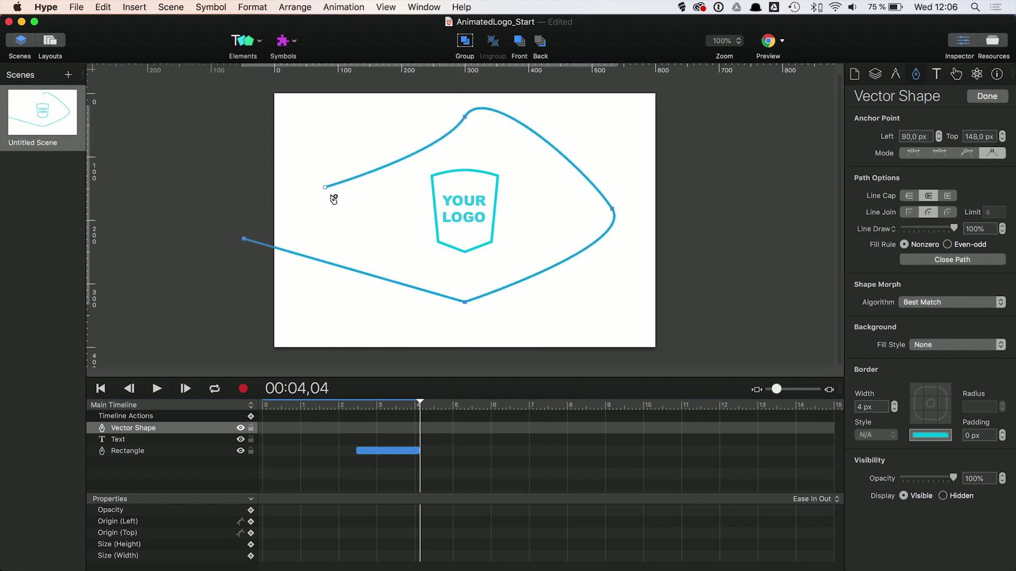
pyautogui.click(404, 202)
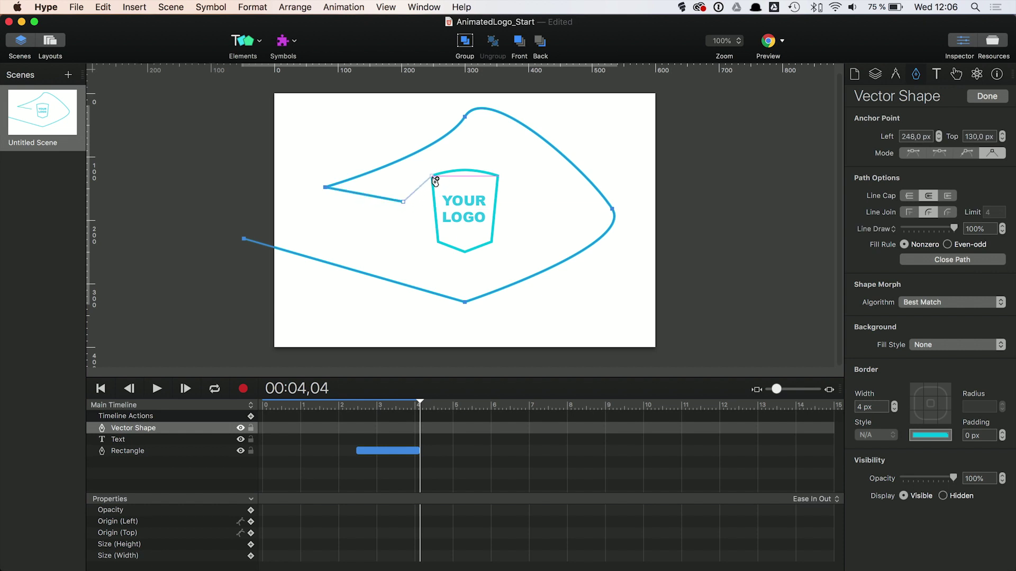
pyautogui.click(432, 176)
# Step: Smooth the spiral's left, inner and top points and round out their curves
pyautogui.click(325, 188)
pyautogui.moveTo(325, 188); pyautogui.dragTo(328, 159)
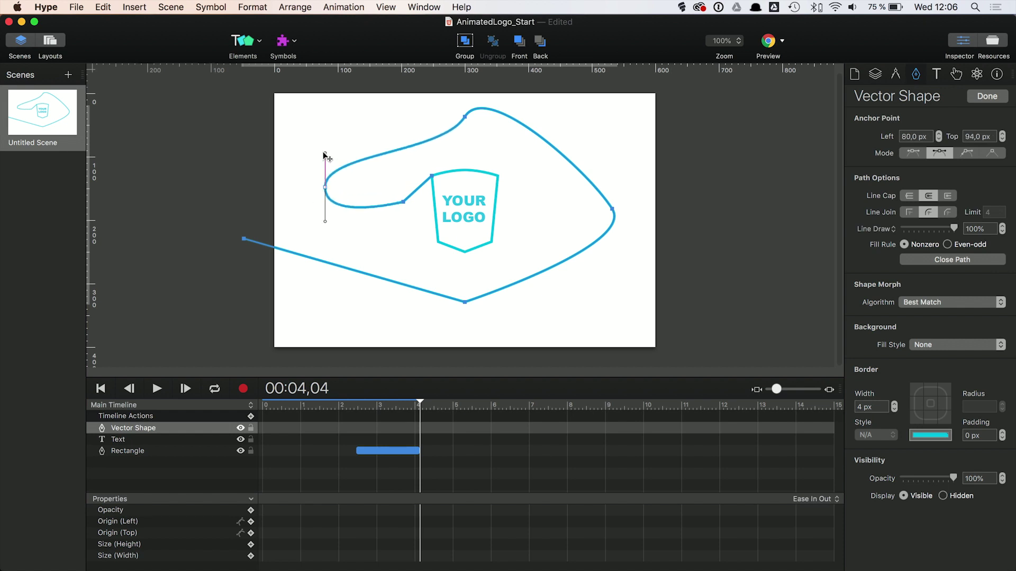
pyautogui.doubleClick(403, 202)
pyautogui.moveTo(403, 201); pyautogui.dragTo(378, 202)
pyautogui.doubleClick(465, 117)
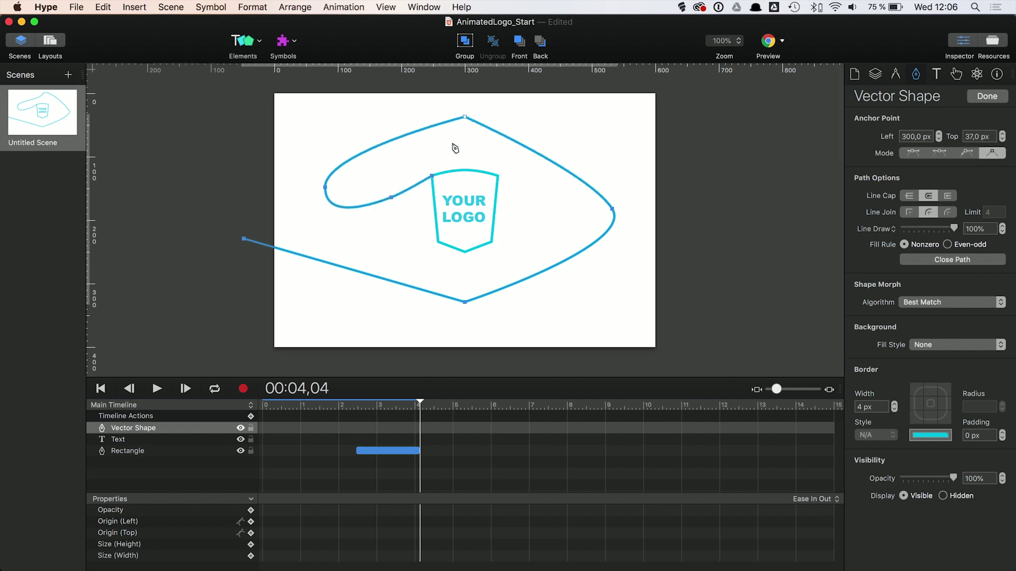
pyautogui.doubleClick(465, 117)
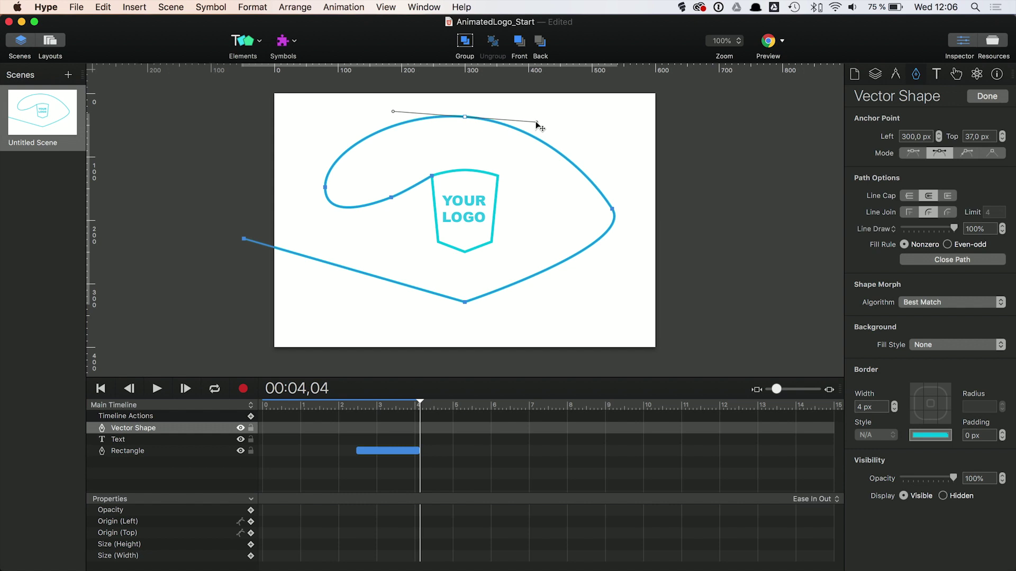
pyautogui.moveTo(542, 119); pyautogui.dragTo(543, 118)
# Step: Smooth the right and bottom points, nudge the bottom point right, and finish point editing
pyautogui.doubleClick(612, 209)
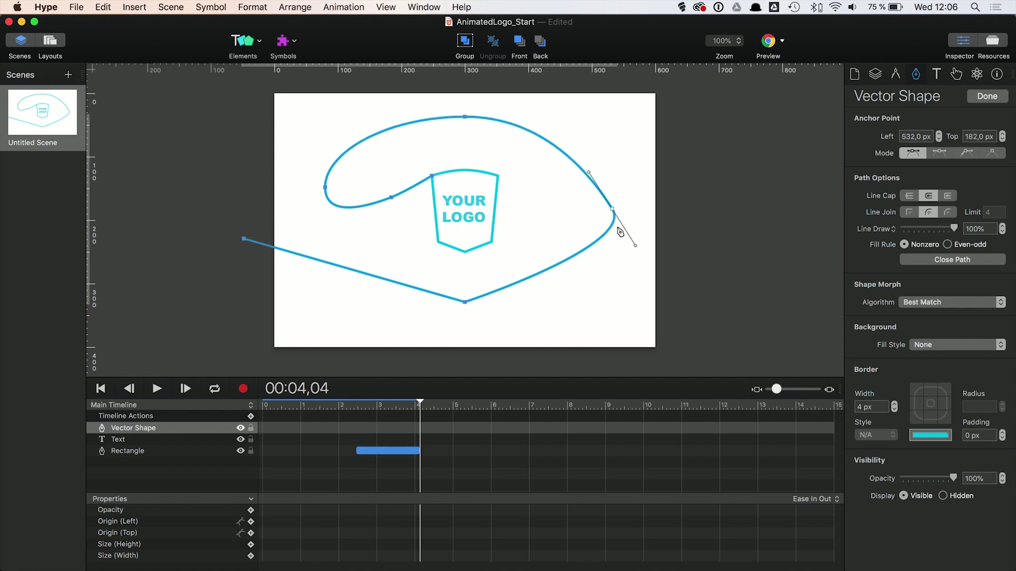
pyautogui.moveTo(629, 239)
pyautogui.mouseDown()
pyautogui.moveTo(641, 254)
pyautogui.moveTo(633, 258)
pyautogui.mouseUp()
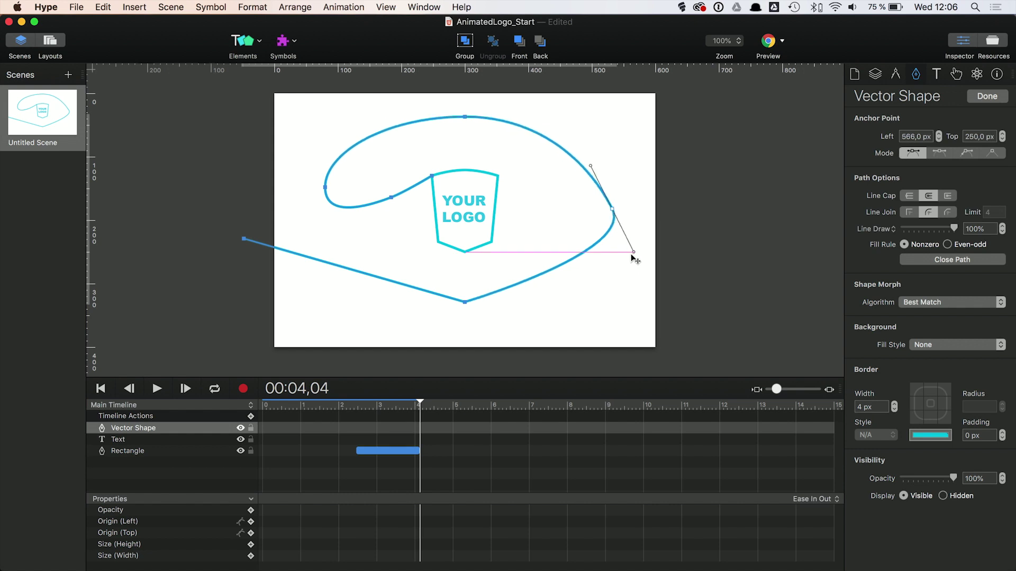
pyautogui.doubleClick(465, 302)
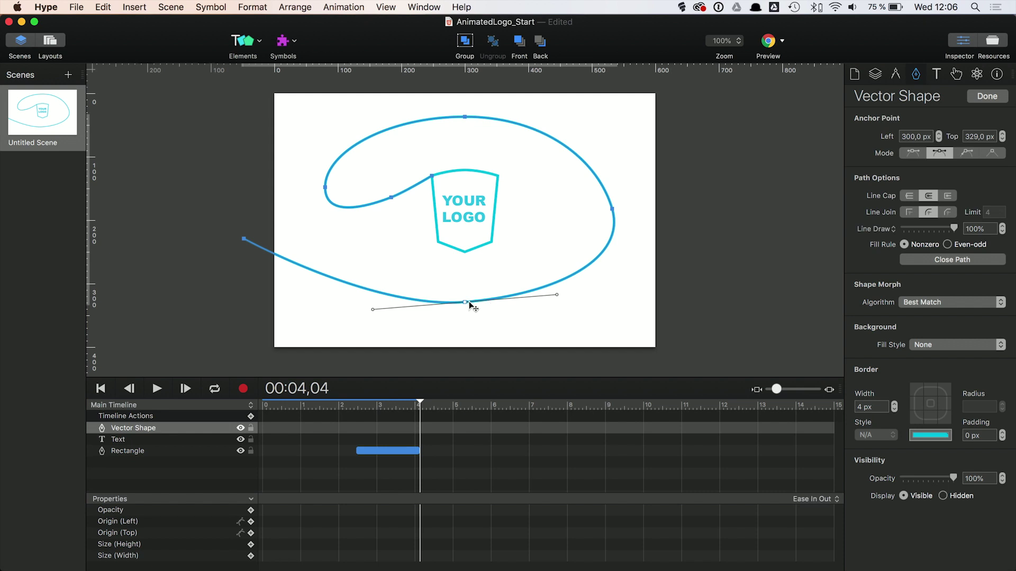
pyautogui.moveTo(470, 304); pyautogui.dragTo(478, 305)
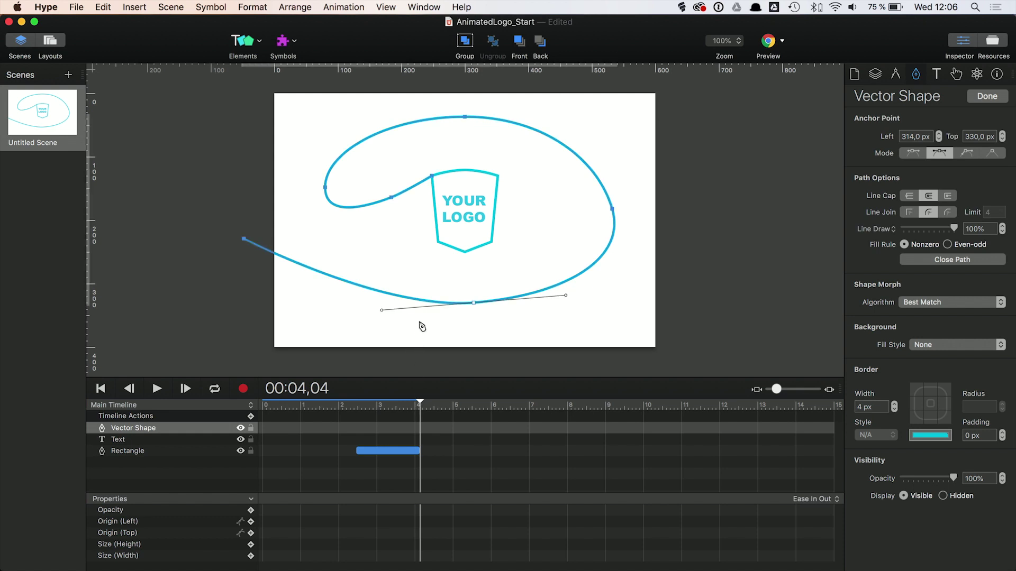
pyautogui.press('Escape')
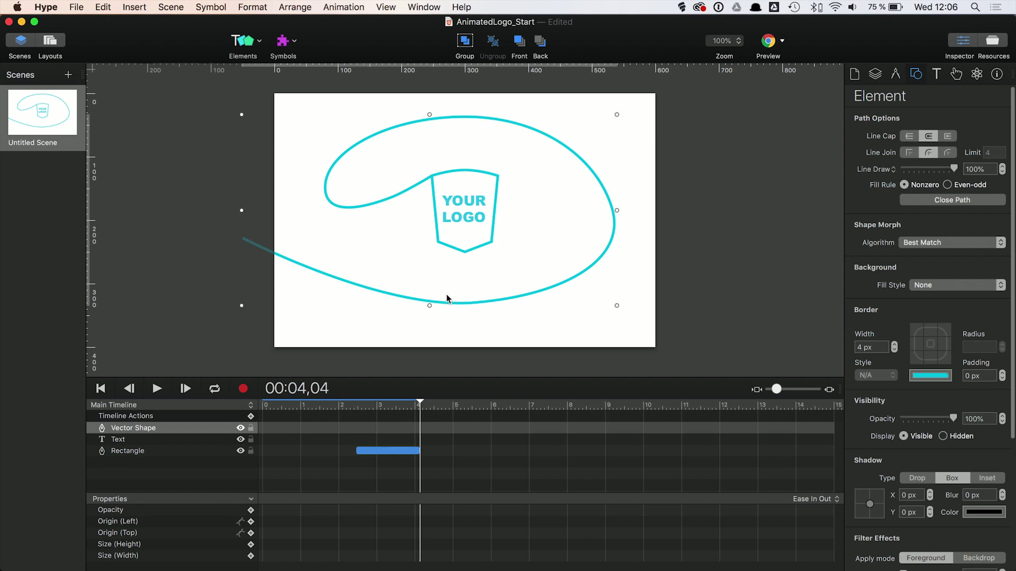
# Step: Switch the spiral's stroke to Line Dash with a 10 dash and 9999 gap
pyautogui.click(893, 171)
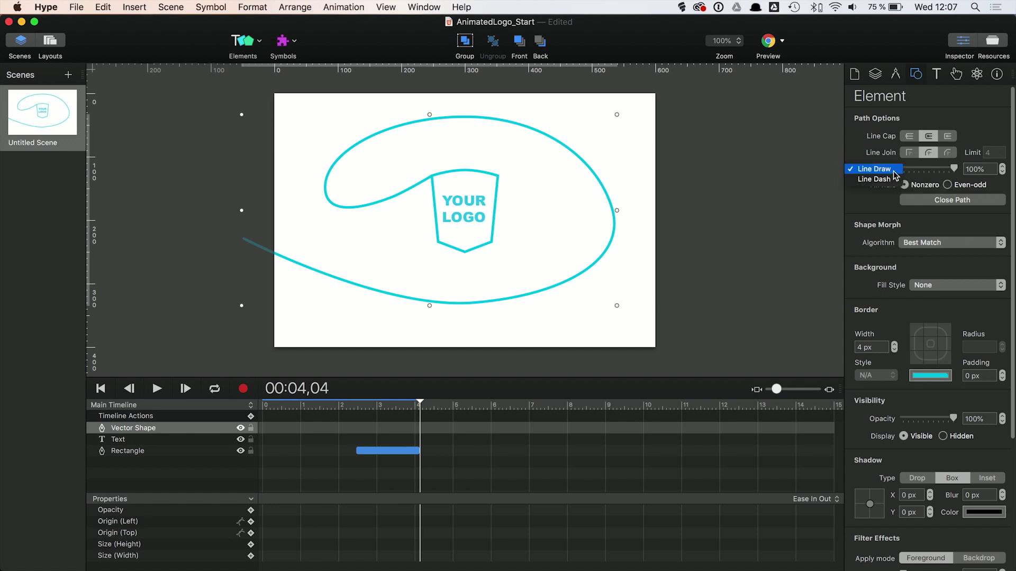
pyautogui.click(897, 180)
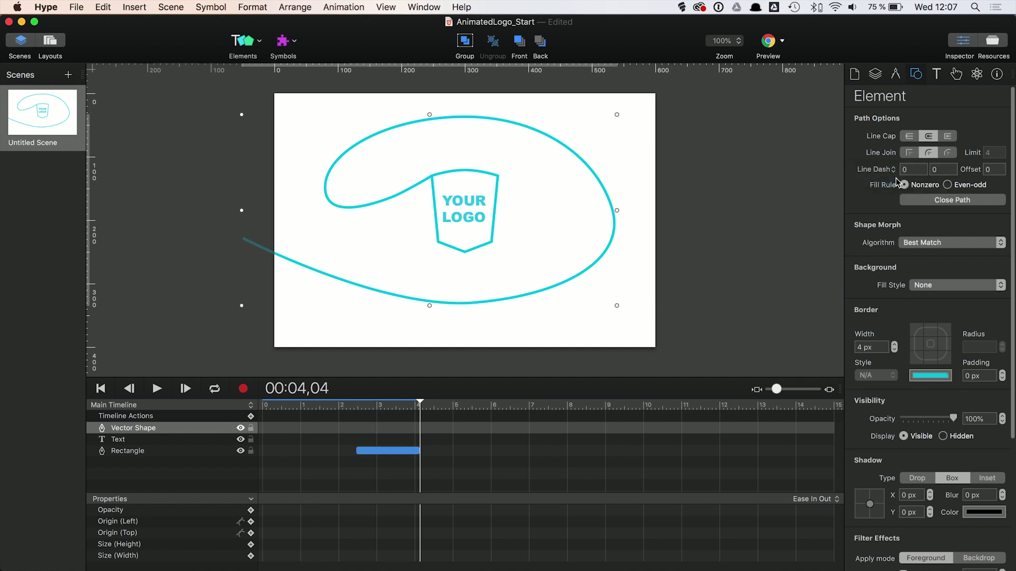
pyautogui.click(905, 170)
pyautogui.write('10')
pyautogui.click(939, 169)
pyautogui.write('9999')
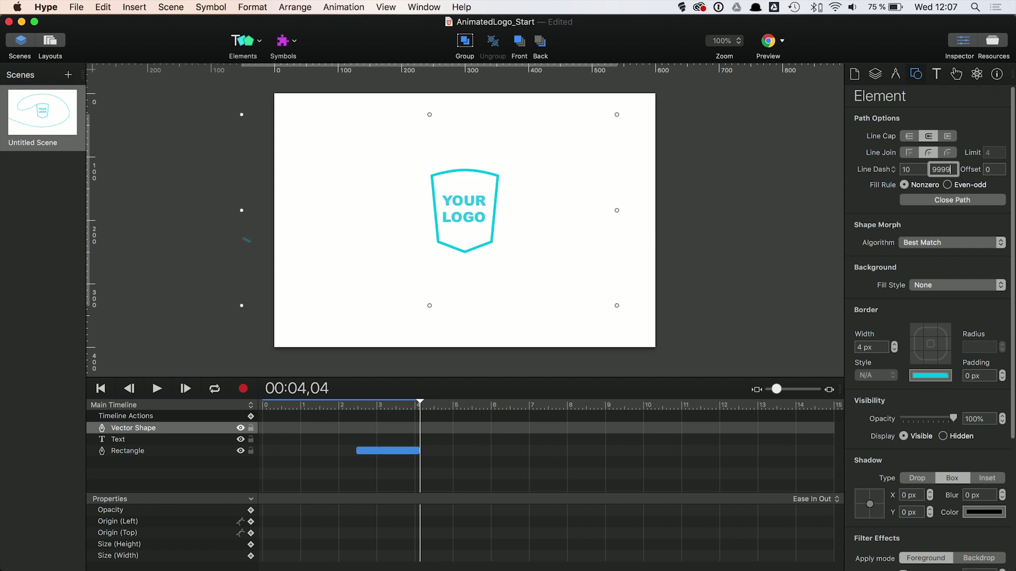
pyautogui.click(992, 169)
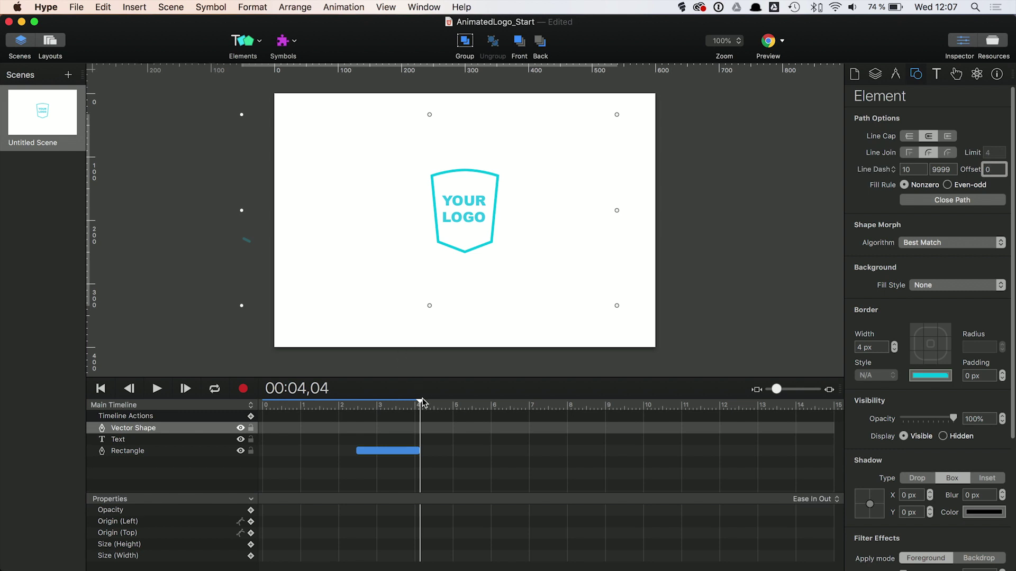
pyautogui.moveTo(421, 403); pyautogui.dragTo(372, 403)
# Step: Record the dash growing to 20 with a -1520 offset at 00:02,25, then scrub back to check
pyautogui.click(243, 389)
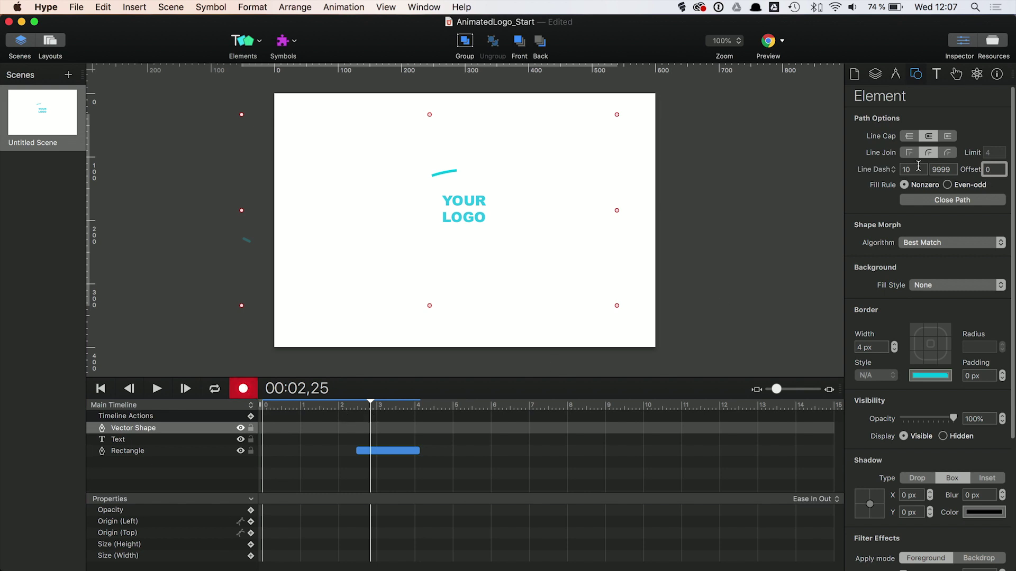
pyautogui.click(902, 170)
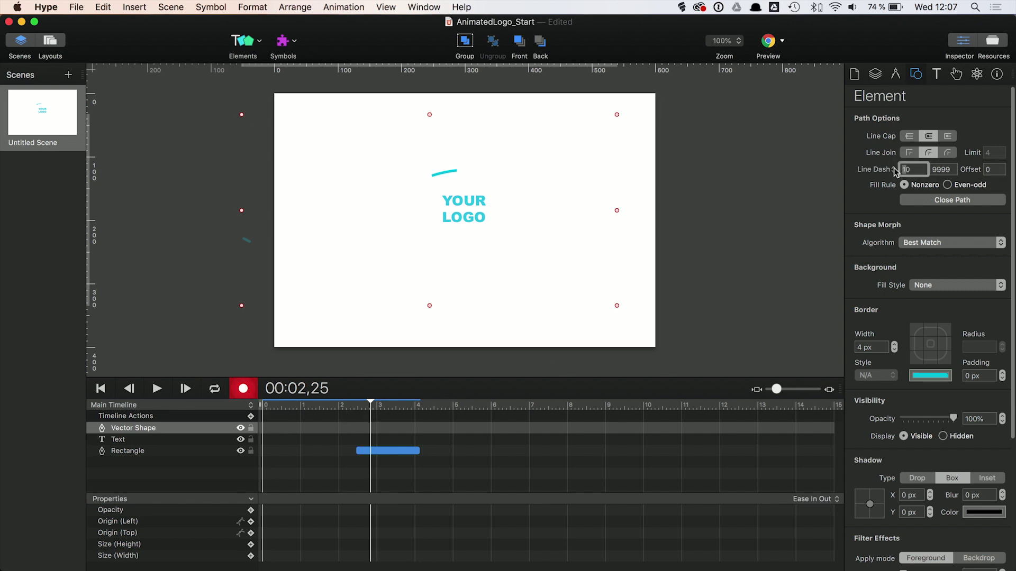
pyautogui.moveTo(894, 172); pyautogui.dragTo(927, 174)
pyautogui.click(987, 169)
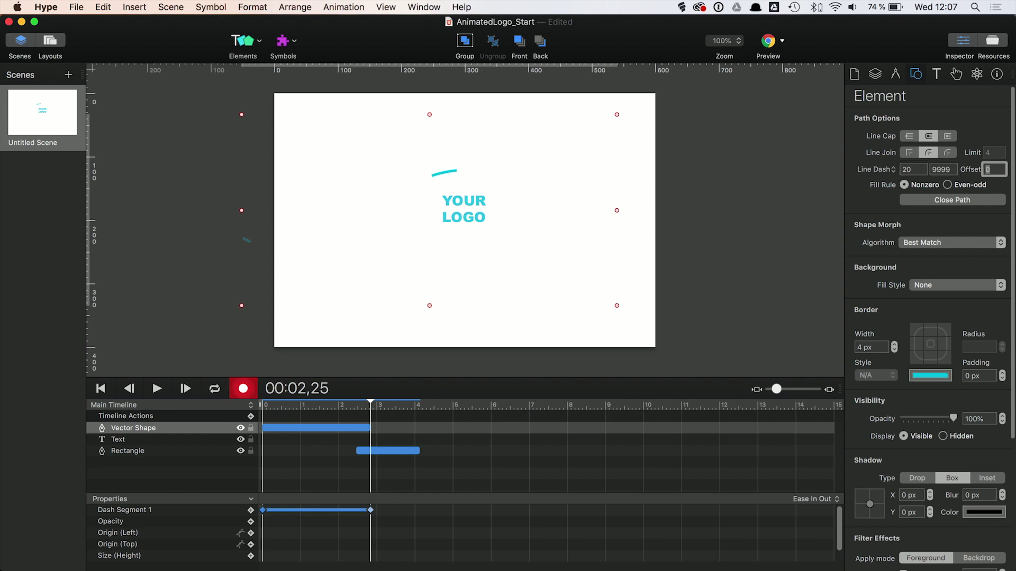
pyautogui.write('1')
pyautogui.press('BackSpace')
pyautogui.press('BackSpace')
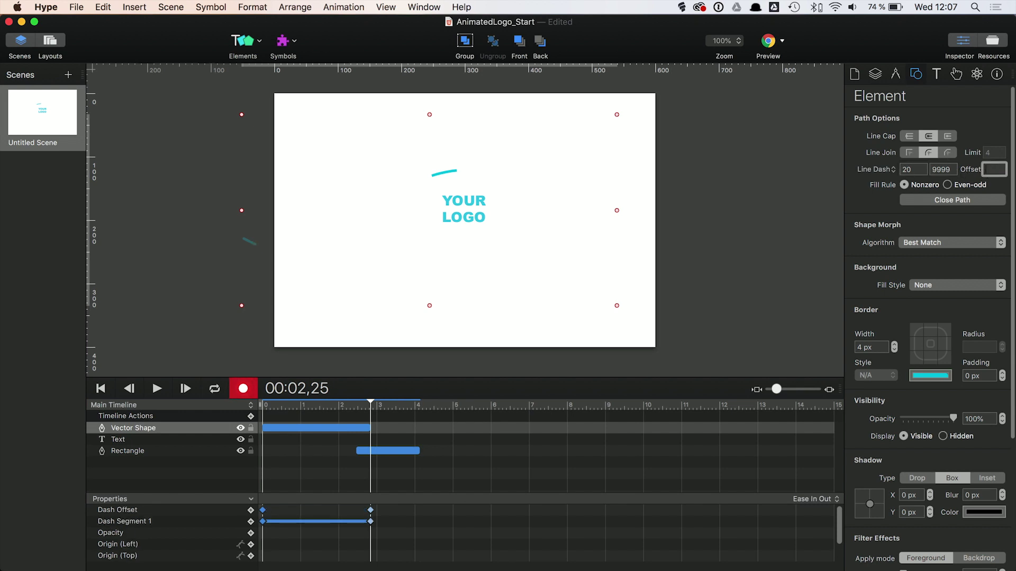
pyautogui.write('-15')
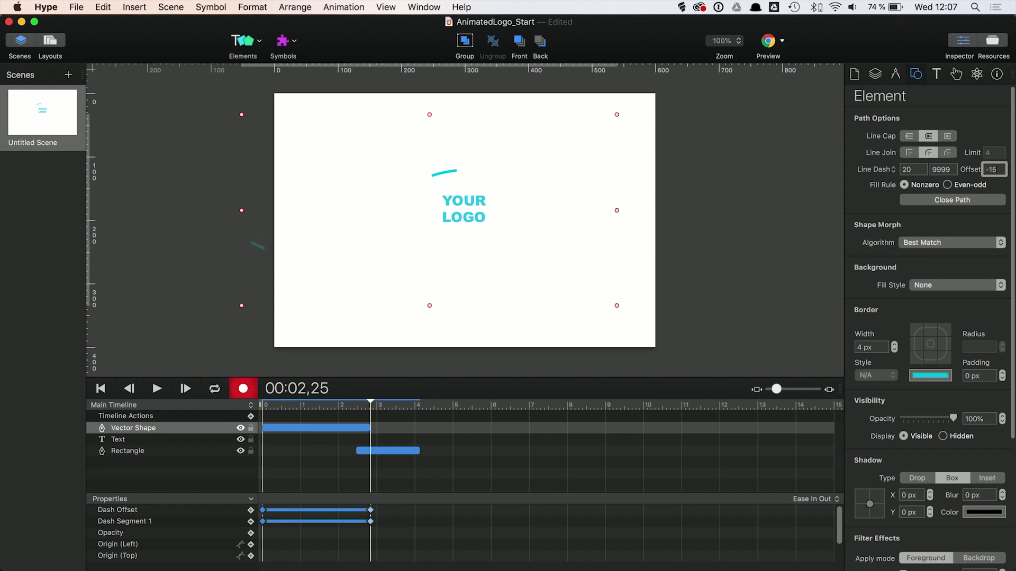
pyautogui.write('20')
pyautogui.press('Return')
pyautogui.moveTo(370, 404)
pyautogui.mouseDown()
pyautogui.moveTo(265, 406)
pyautogui.moveTo(423, 406)
pyautogui.mouseUp()
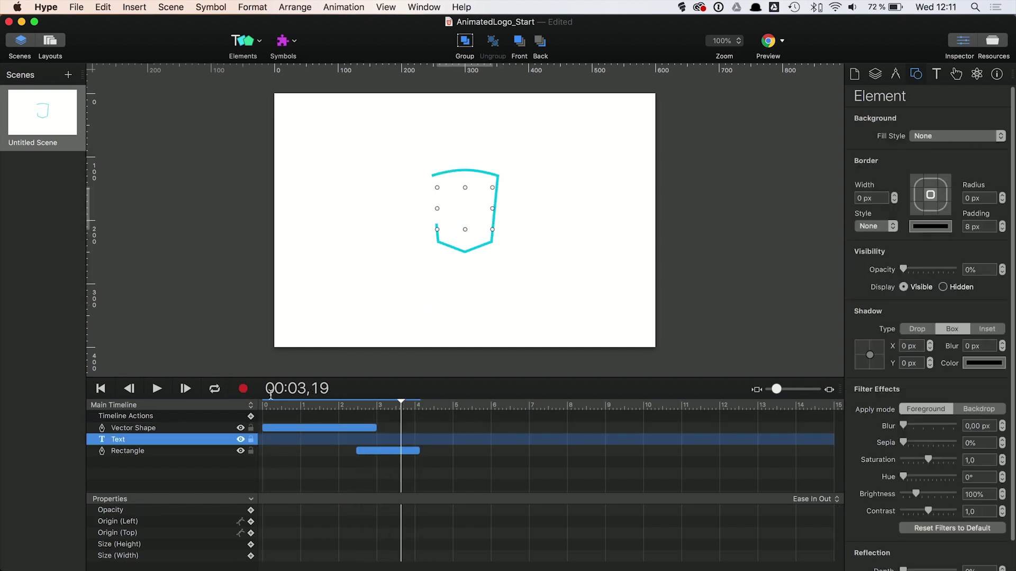
# Step: Keyframe the YOUR LOGO text's opacity from 0% to 100% at 00:04,04 and preview the start
pyautogui.moveTo(403, 406); pyautogui.dragTo(422, 407)
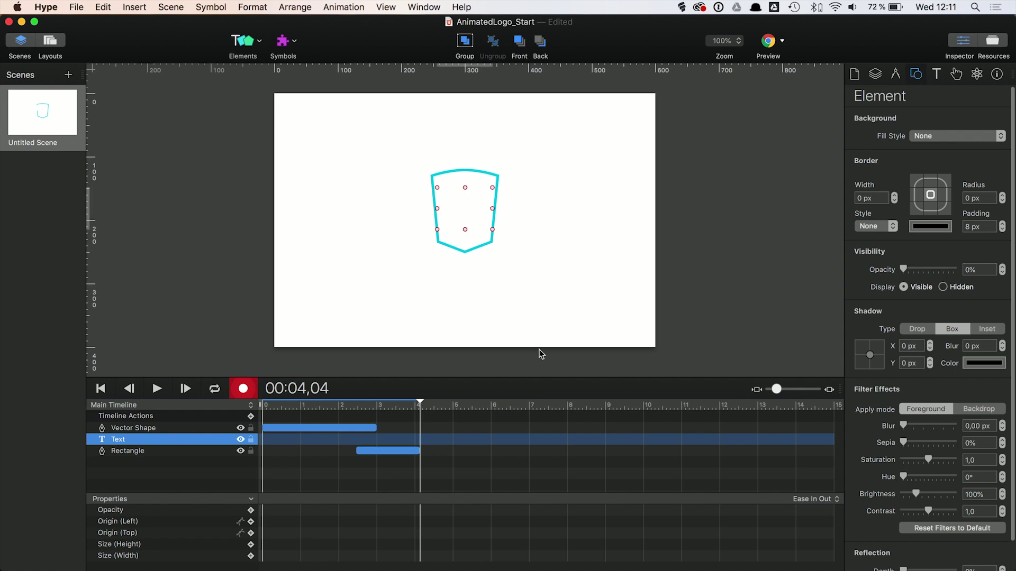
pyautogui.moveTo(904, 269); pyautogui.dragTo(953, 269)
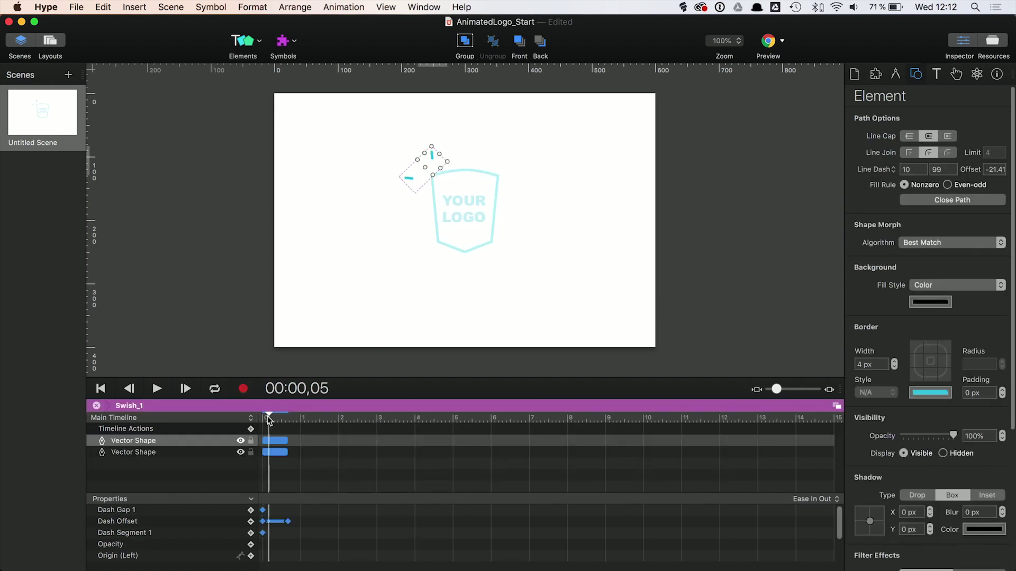
pyautogui.moveTo(269, 421); pyautogui.dragTo(282, 420)
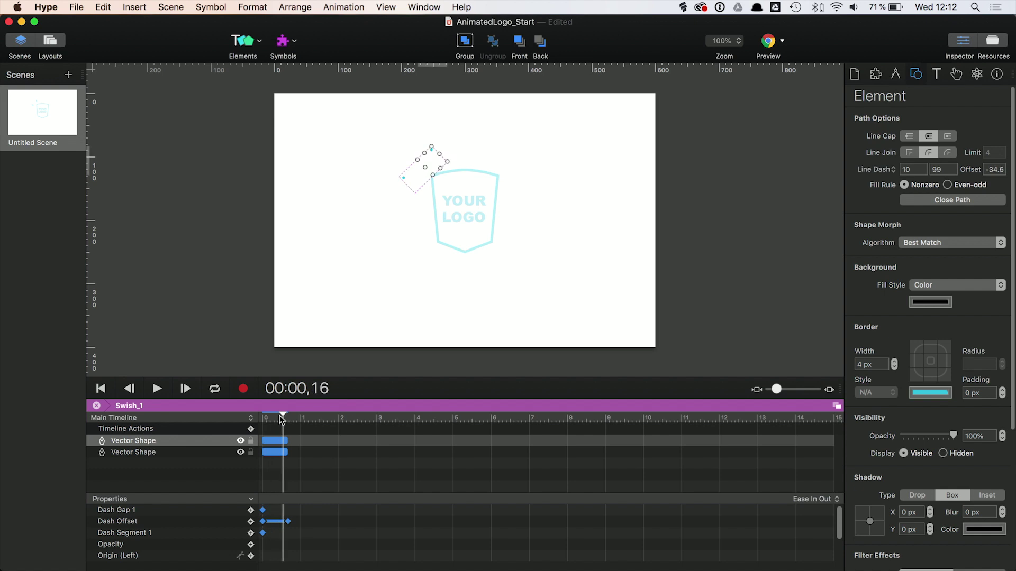
# Step: Exit Swish_1 to the main timeline, reopen it to preview the swish dash, then close it
pyautogui.click(96, 406)
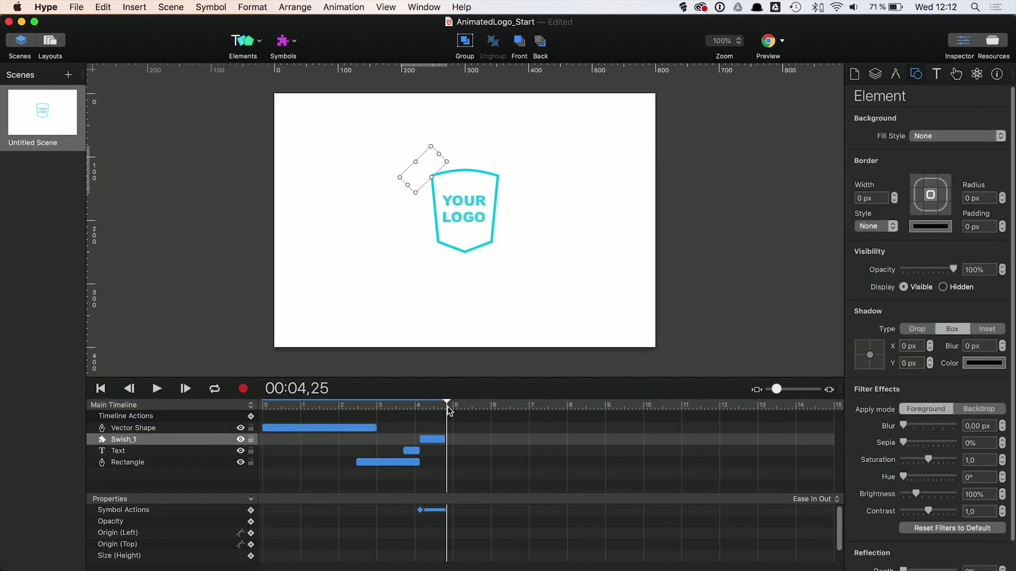
pyautogui.moveTo(450, 406)
pyautogui.mouseDown()
pyautogui.moveTo(428, 407)
pyautogui.moveTo(451, 411)
pyautogui.mouseUp()
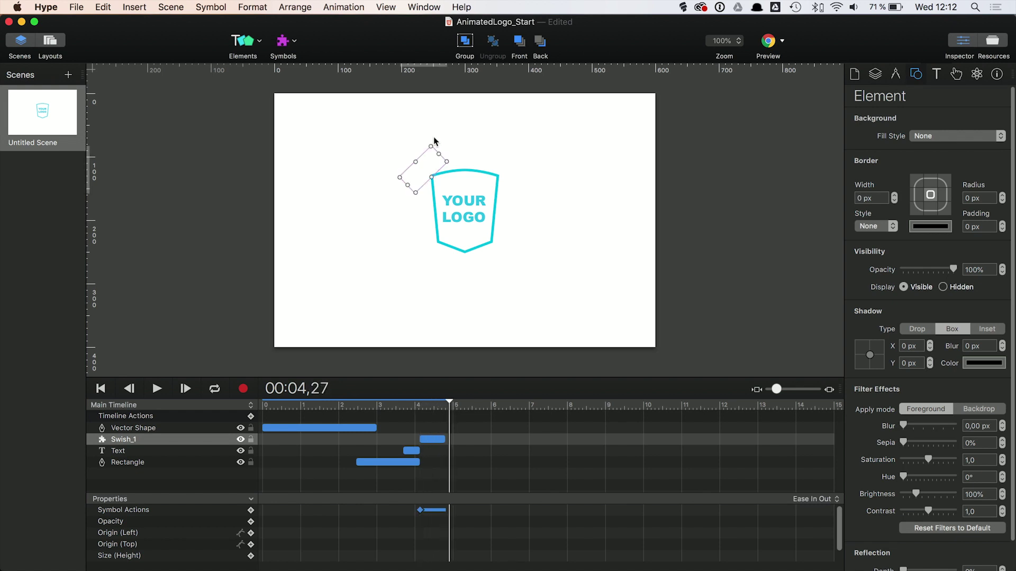
pyautogui.doubleClick(429, 169)
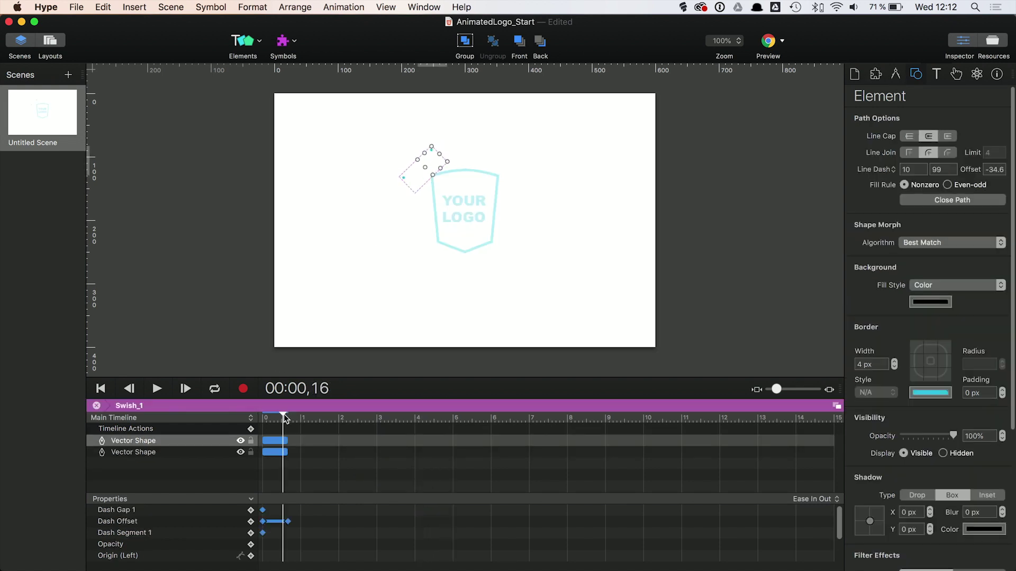
pyautogui.moveTo(269, 418)
pyautogui.mouseDown()
pyautogui.moveTo(300, 420)
pyautogui.moveTo(250, 417)
pyautogui.mouseUp()
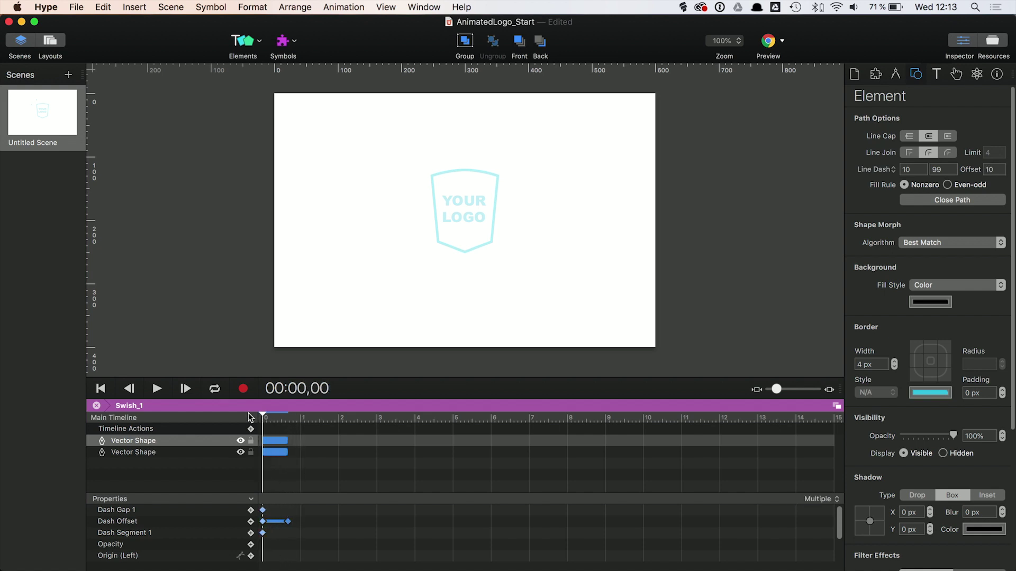
pyautogui.click(97, 406)
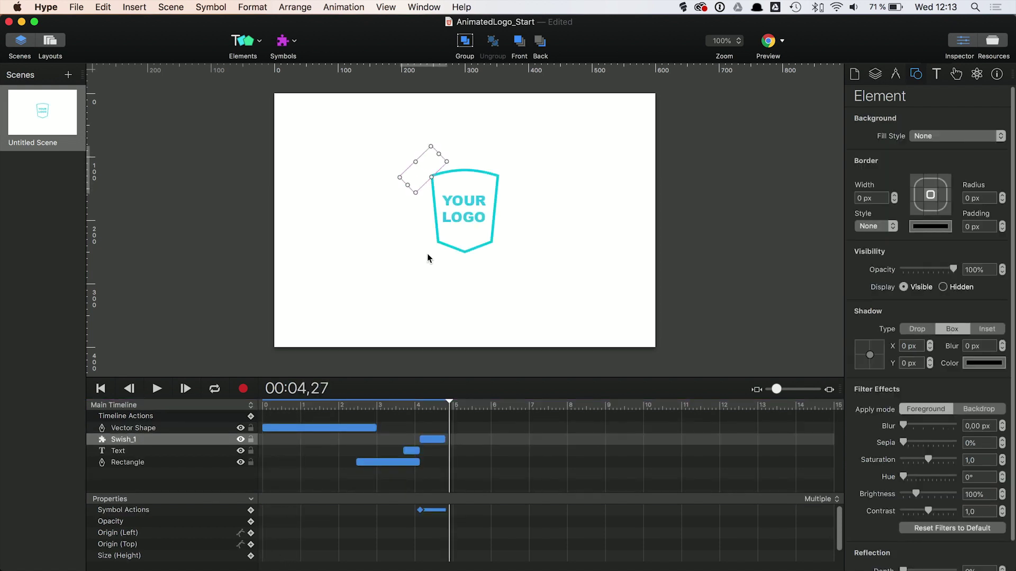